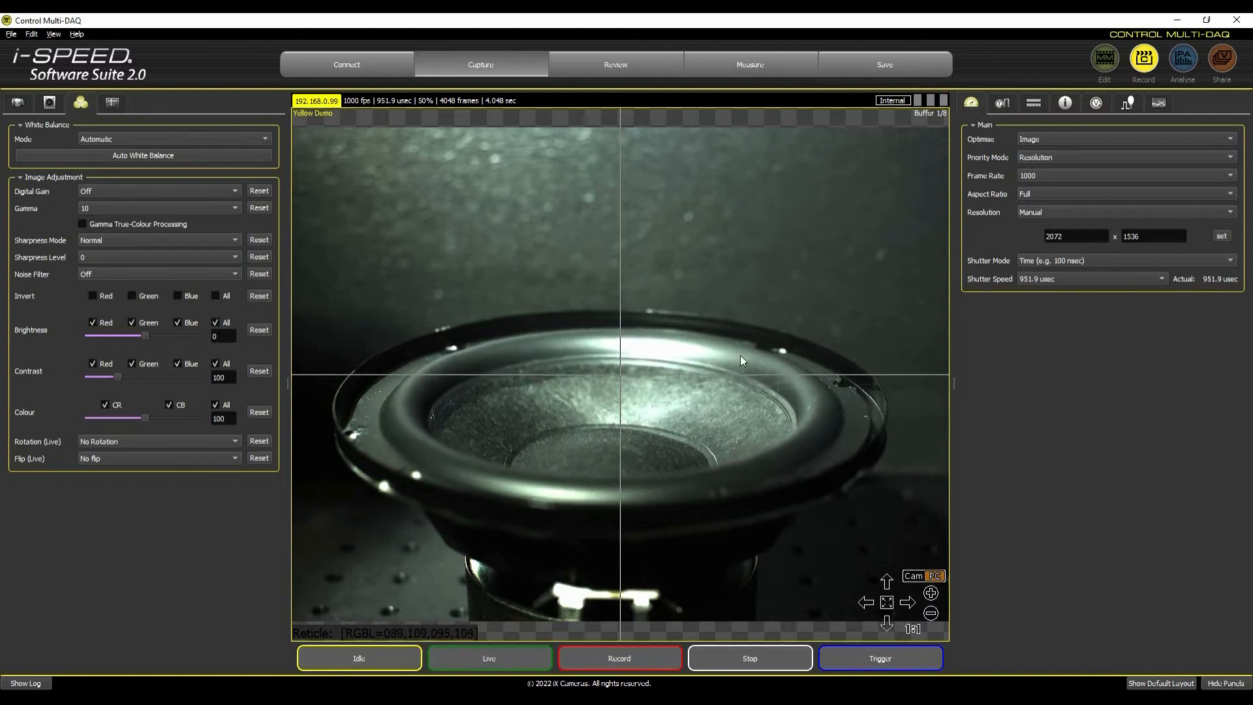
Enable data acquisition and preview the live signal of input ai0 in the channel configuration, keeping its settings.
click(1159, 103)
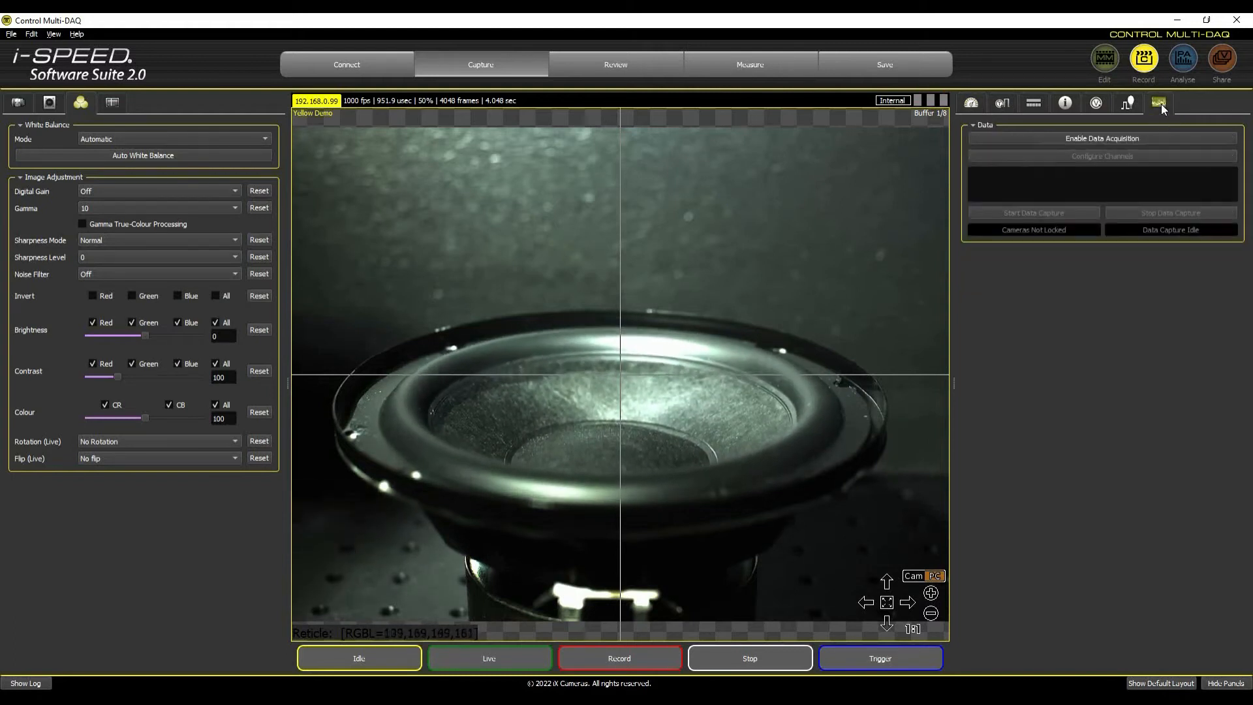
click(1083, 136)
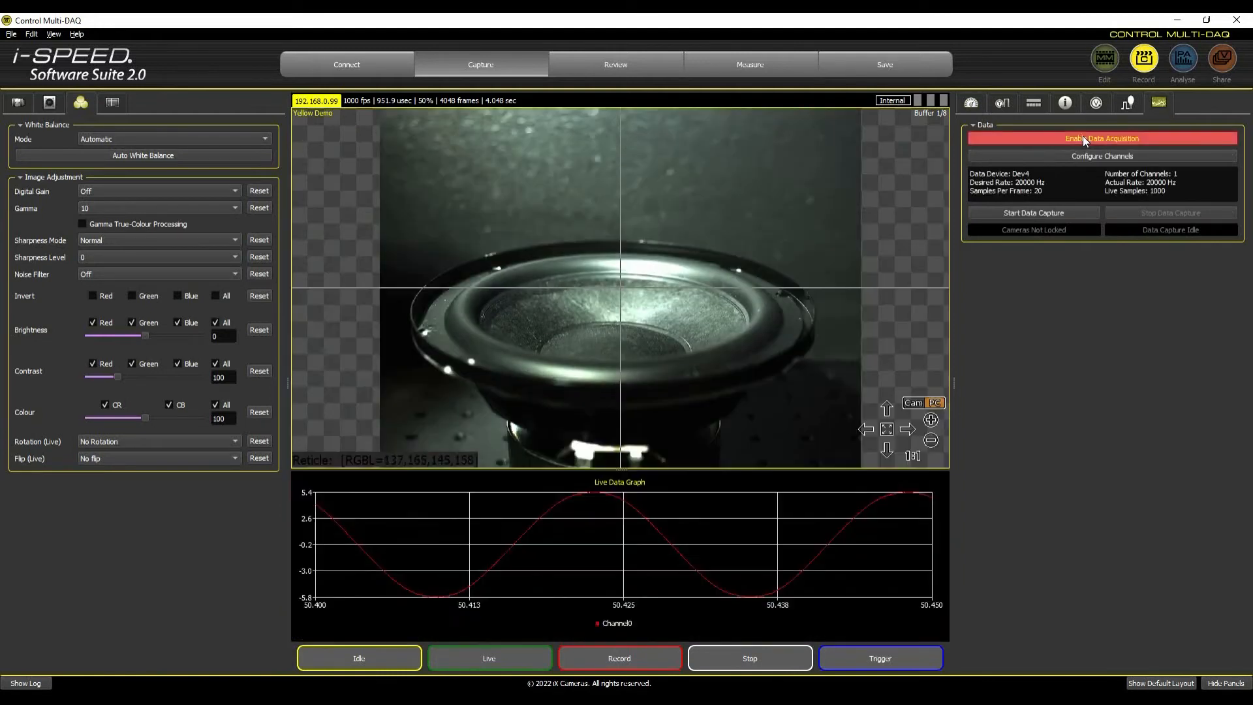
click(1052, 155)
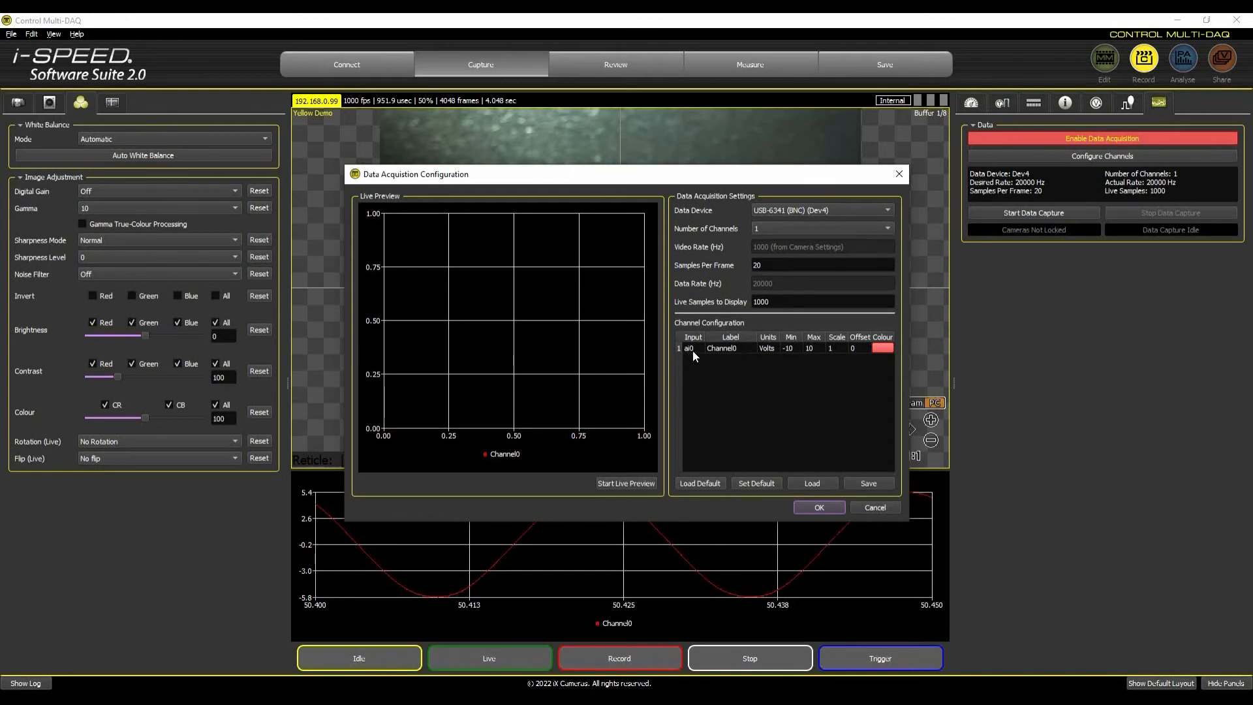
click(633, 481)
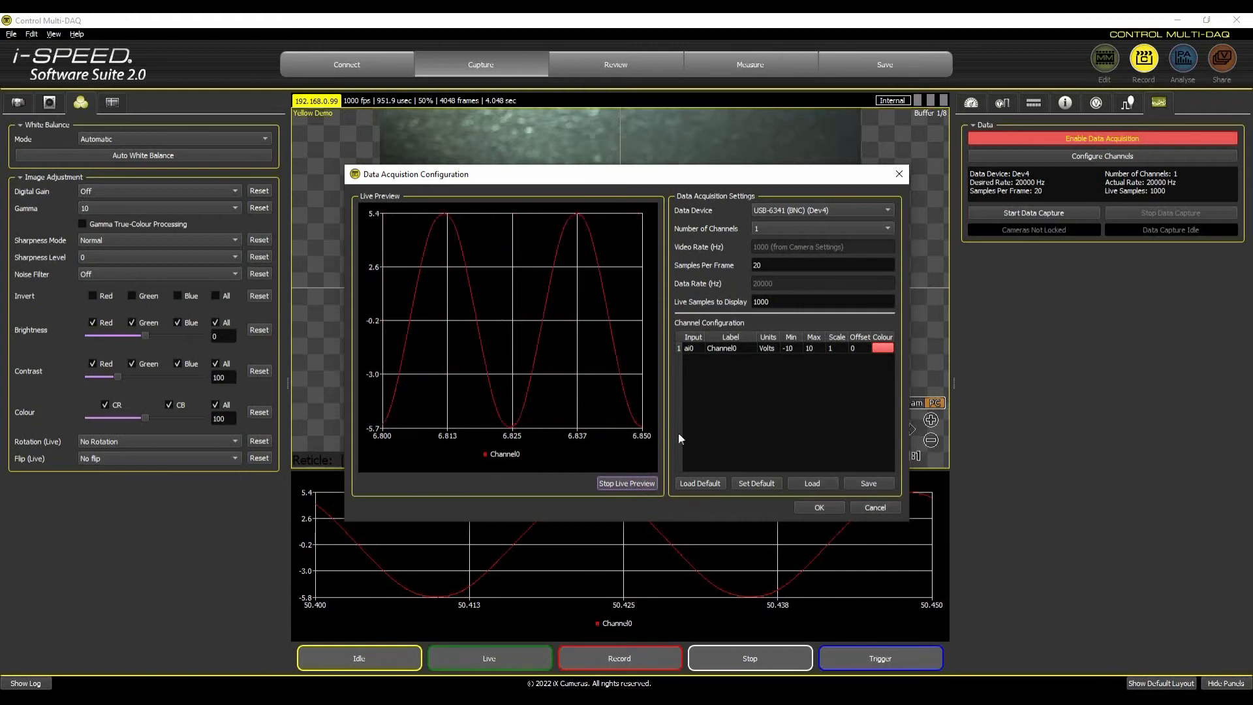
click(820, 505)
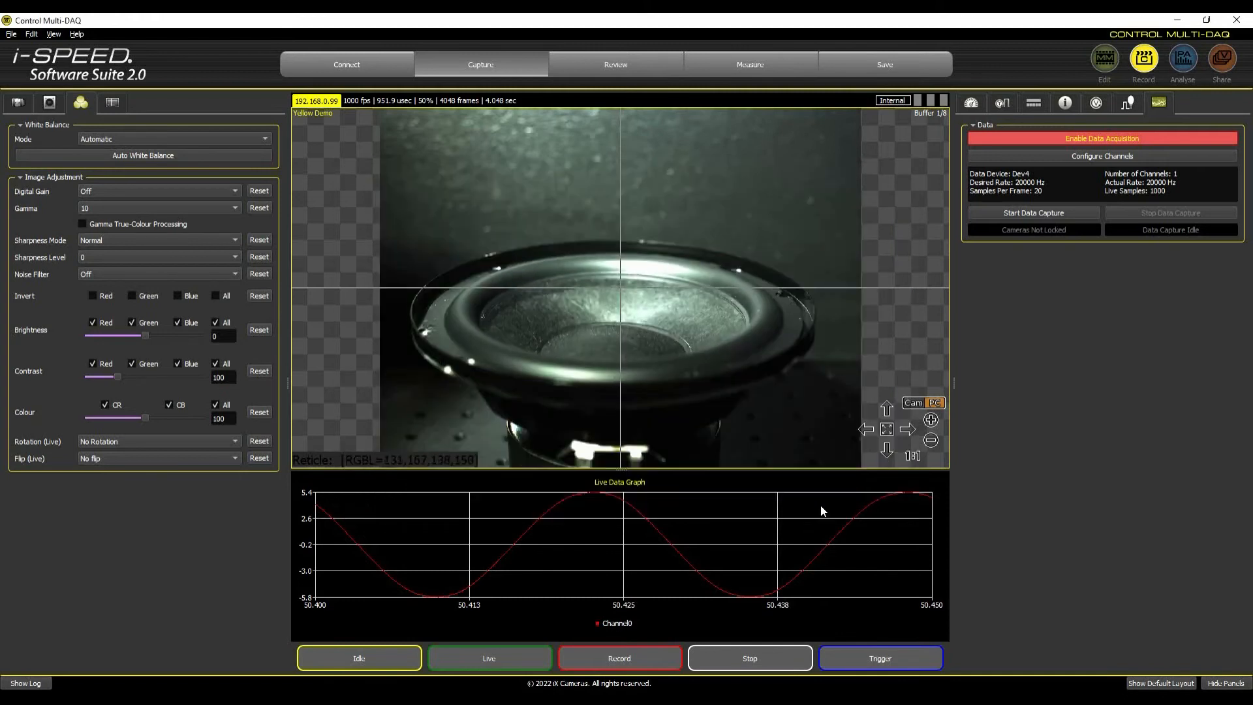
Start data capture, accepting buffer erasure and the external sync lock, and record the speaker video with its data.
click(1009, 216)
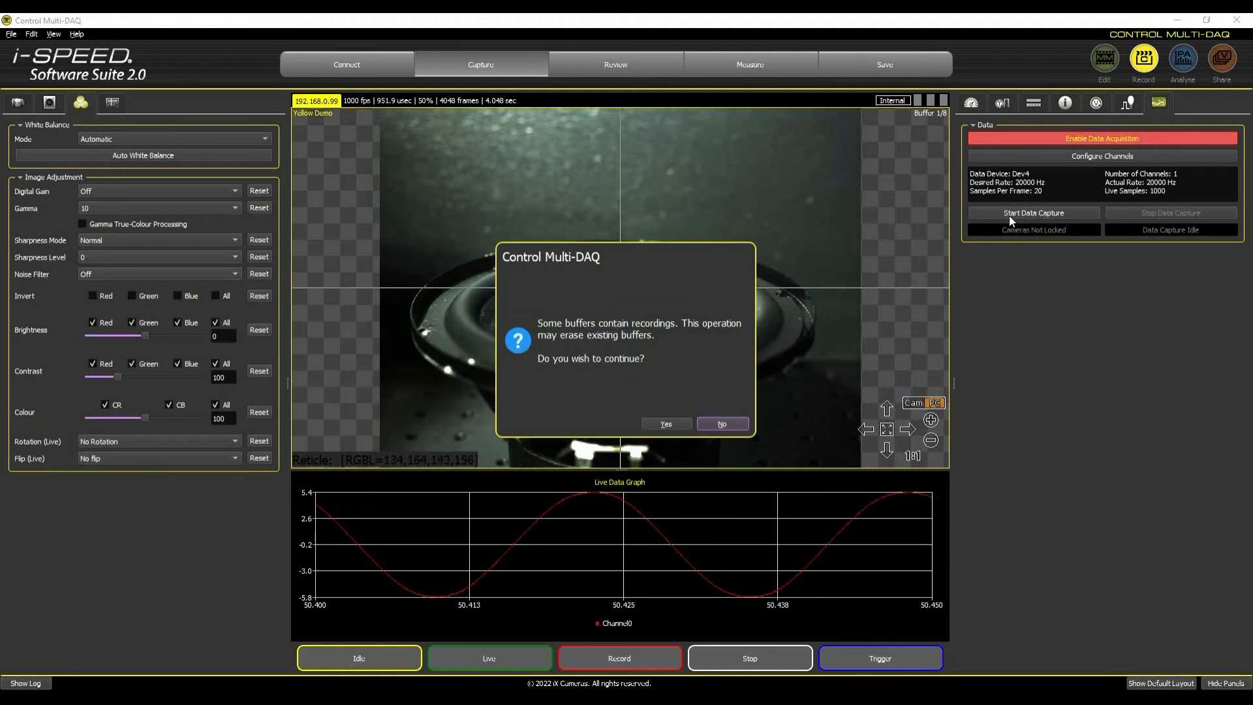
click(660, 424)
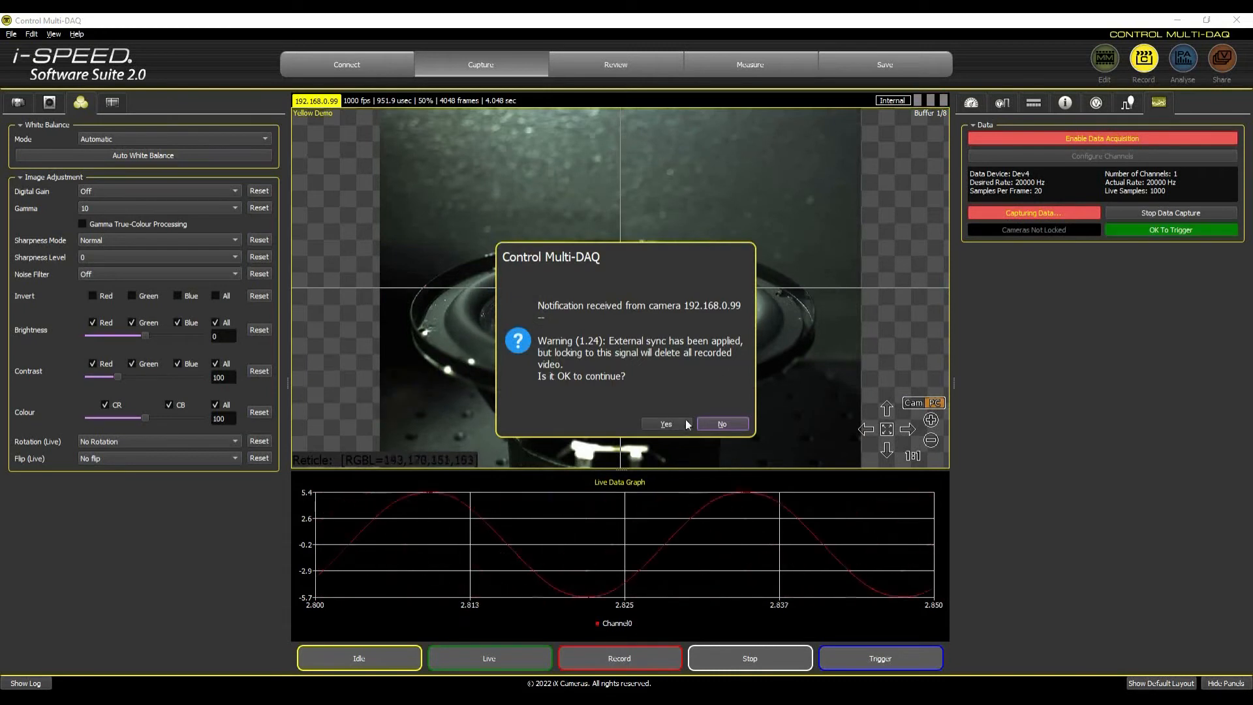
click(679, 425)
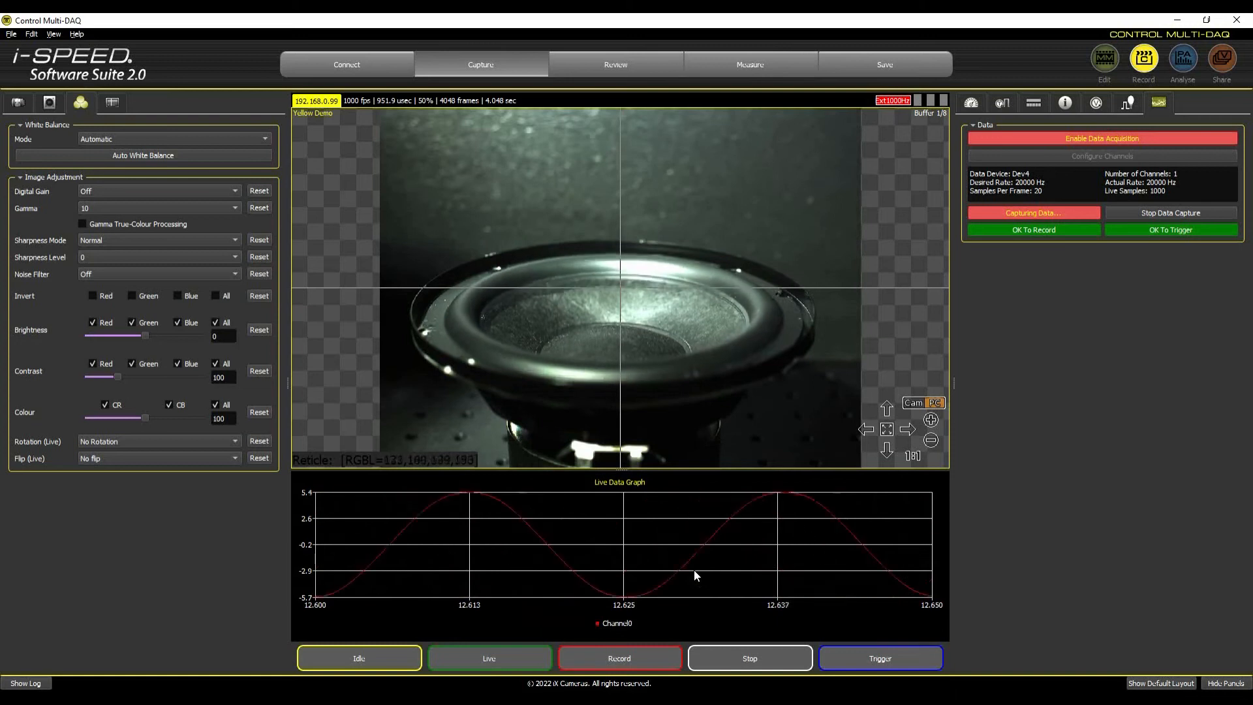
click(642, 655)
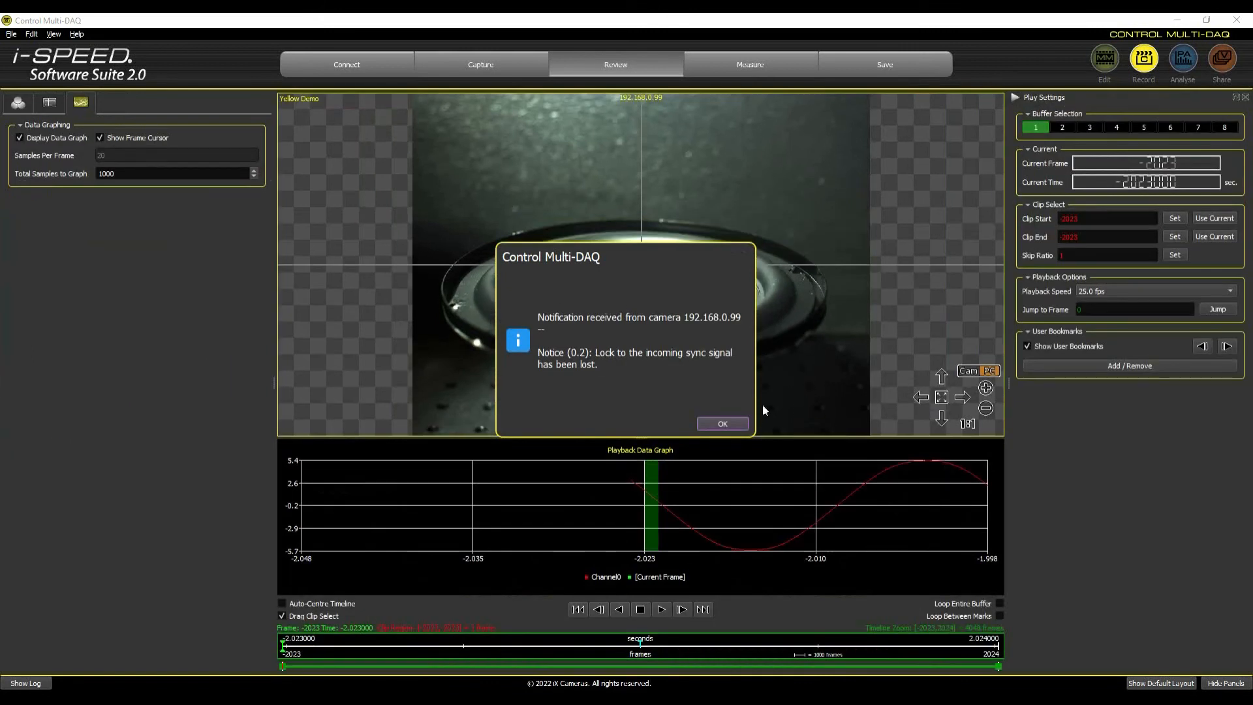
click(731, 425)
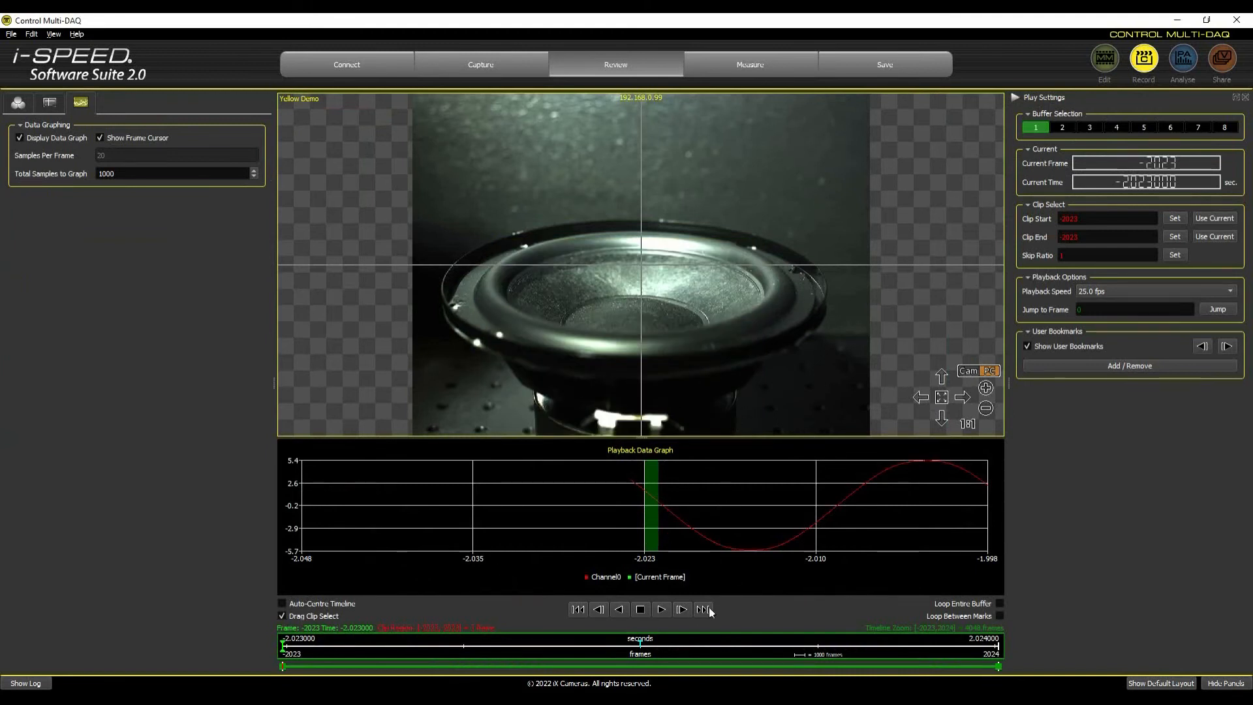
Play the recorded clip forward, pause it and resume playback to compare the video with the data graph.
click(661, 609)
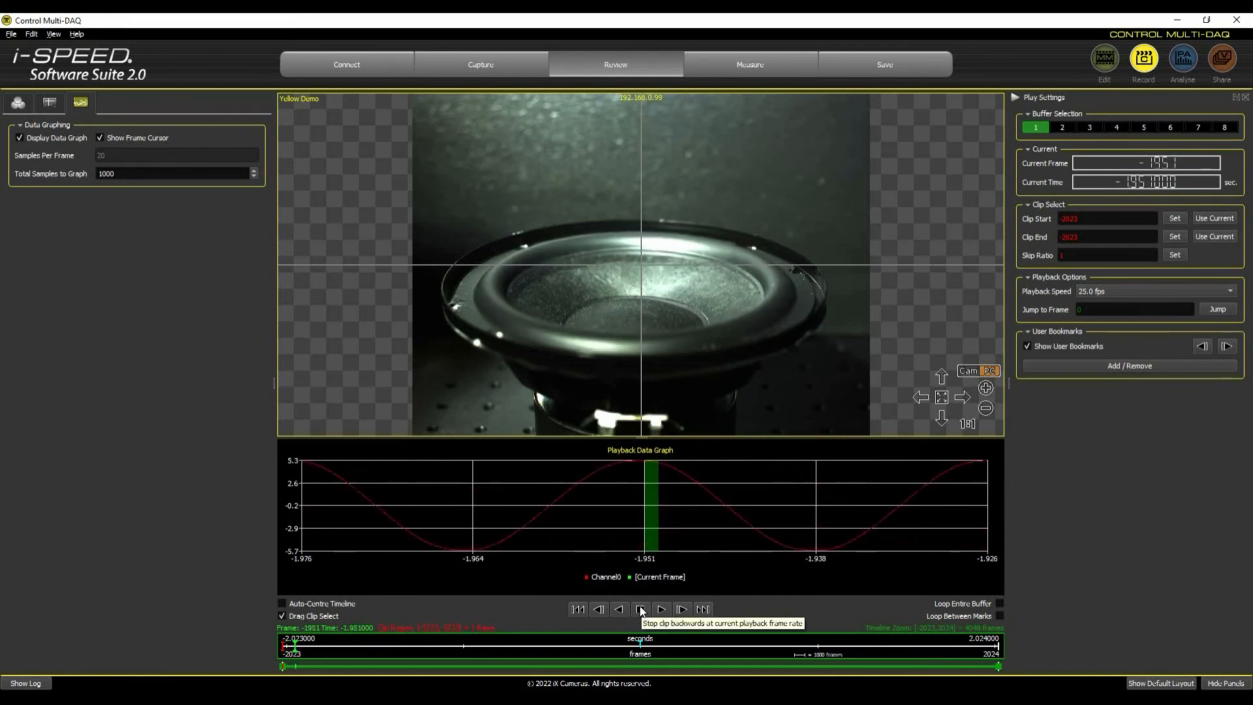
click(642, 610)
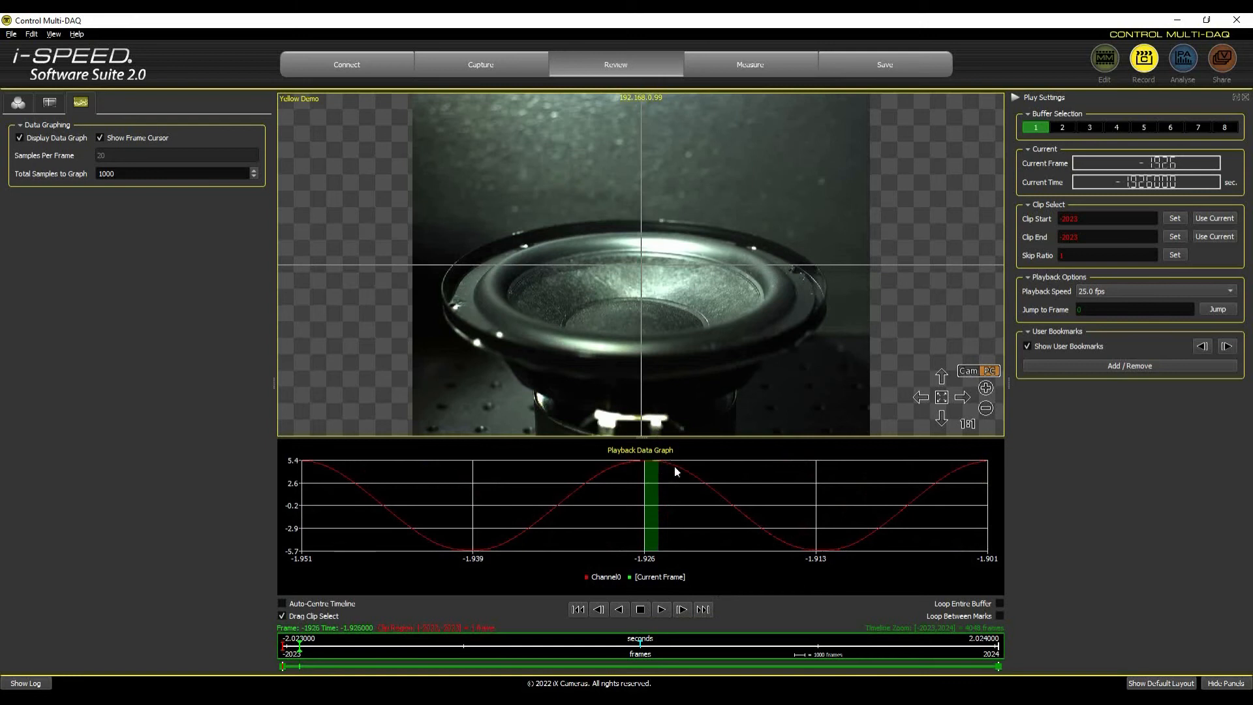
click(662, 610)
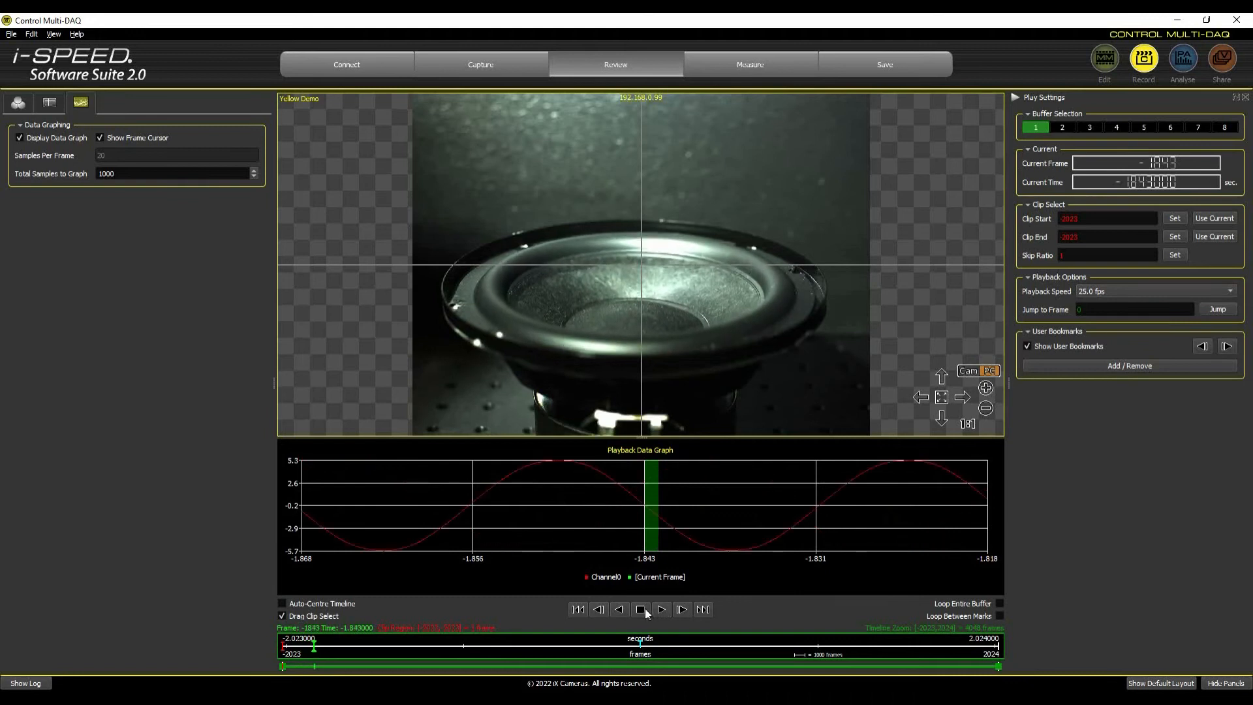
Step forward through the recording frame by frame to examine how the data graph follows the speaker's motion.
click(680, 610)
click(680, 610)
click(680, 610)
click(680, 610)
click(680, 610)
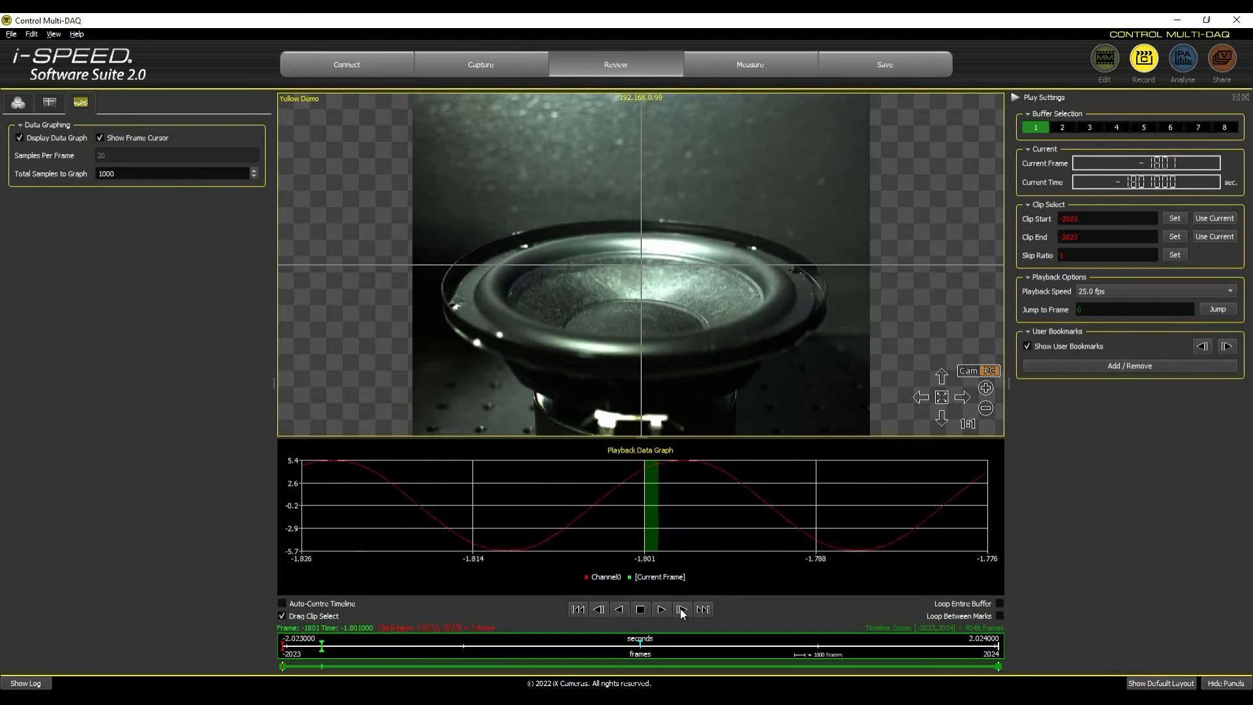
click(680, 608)
click(680, 608)
click(680, 608)
click(680, 608)
click(679, 608)
click(680, 608)
click(680, 608)
click(680, 608)
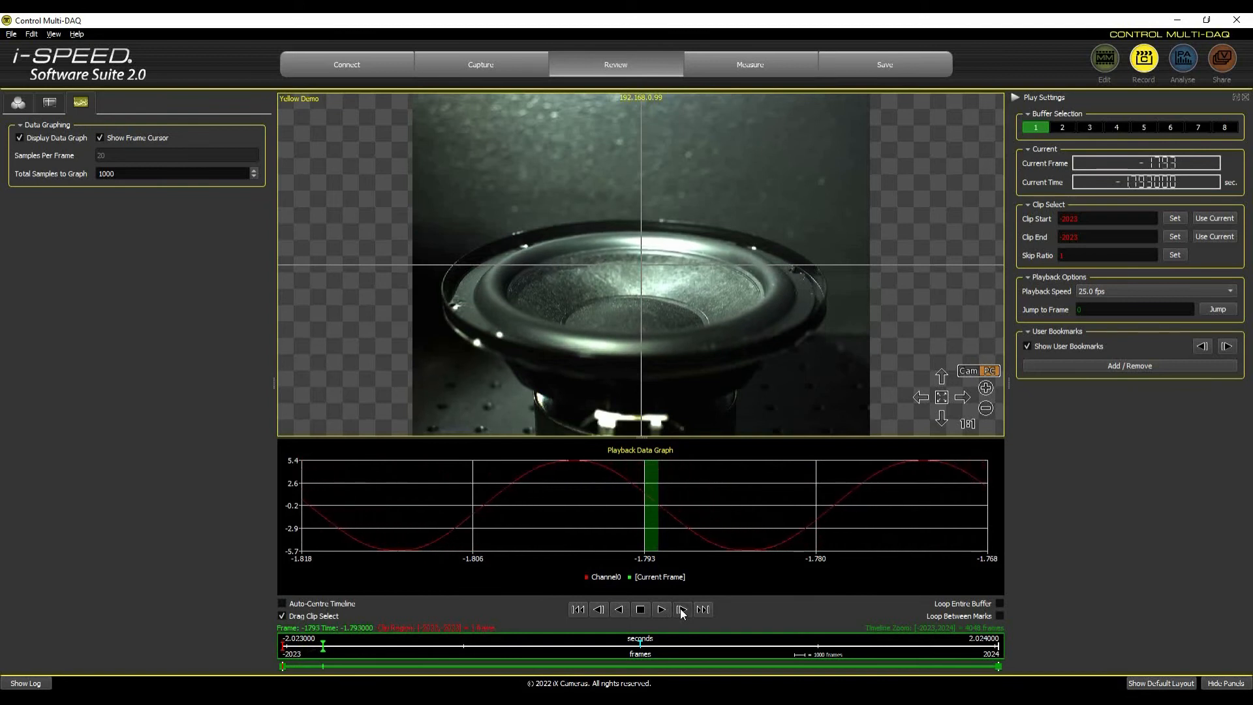
click(680, 608)
click(680, 608)
click(680, 608)
click(679, 608)
click(680, 608)
click(680, 609)
click(680, 608)
click(680, 608)
click(680, 608)
click(680, 608)
click(680, 609)
click(680, 609)
click(680, 608)
click(681, 610)
click(680, 610)
click(681, 610)
click(681, 610)
click(681, 610)
click(680, 610)
click(680, 611)
click(680, 610)
click(681, 611)
click(680, 610)
click(681, 610)
click(681, 610)
click(681, 610)
click(681, 610)
click(681, 610)
click(681, 610)
click(681, 610)
click(681, 610)
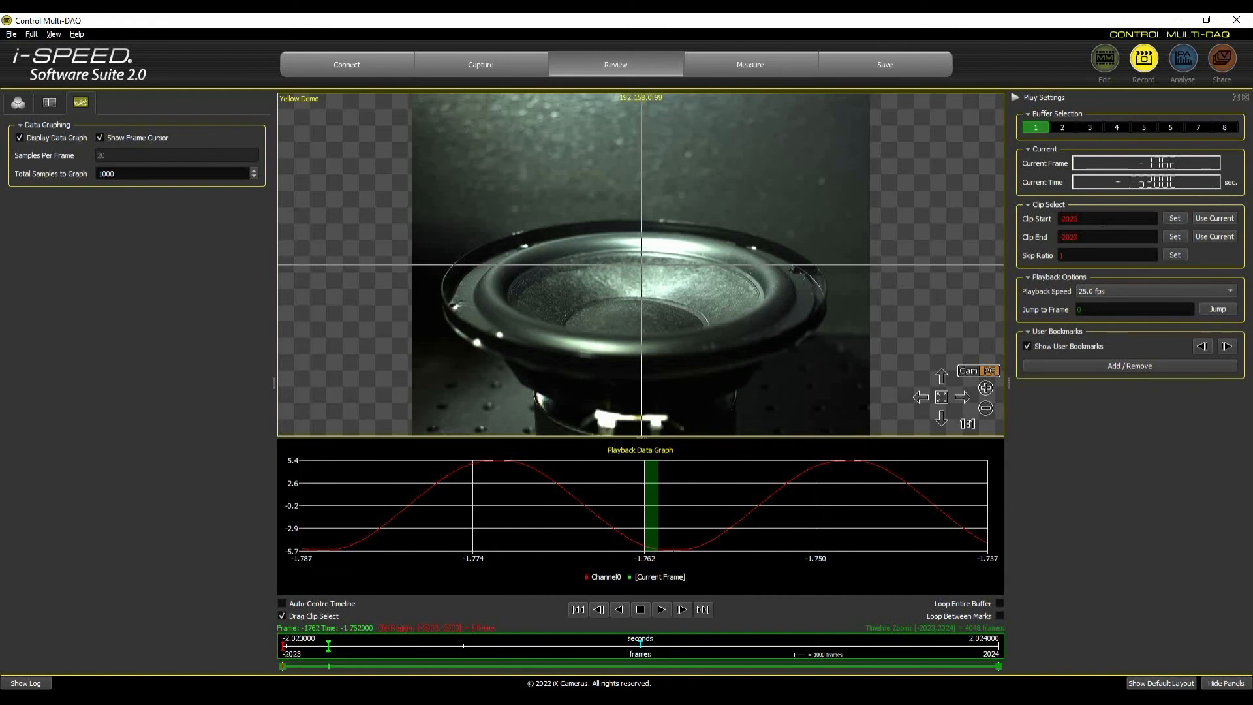
Set the clip range to start at frame -100 and end at frame 100.
drag(1096, 218, 1042, 226)
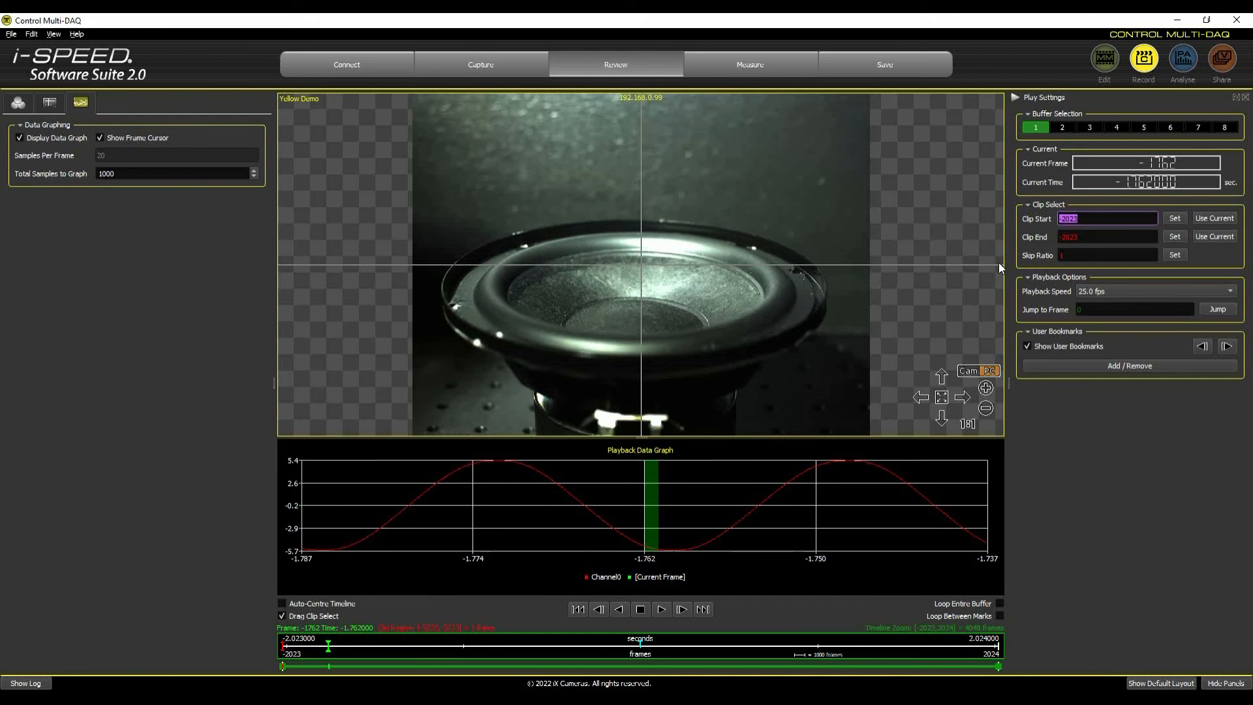
text(-100)
click(1172, 217)
drag(1088, 238, 1018, 239)
text(100)
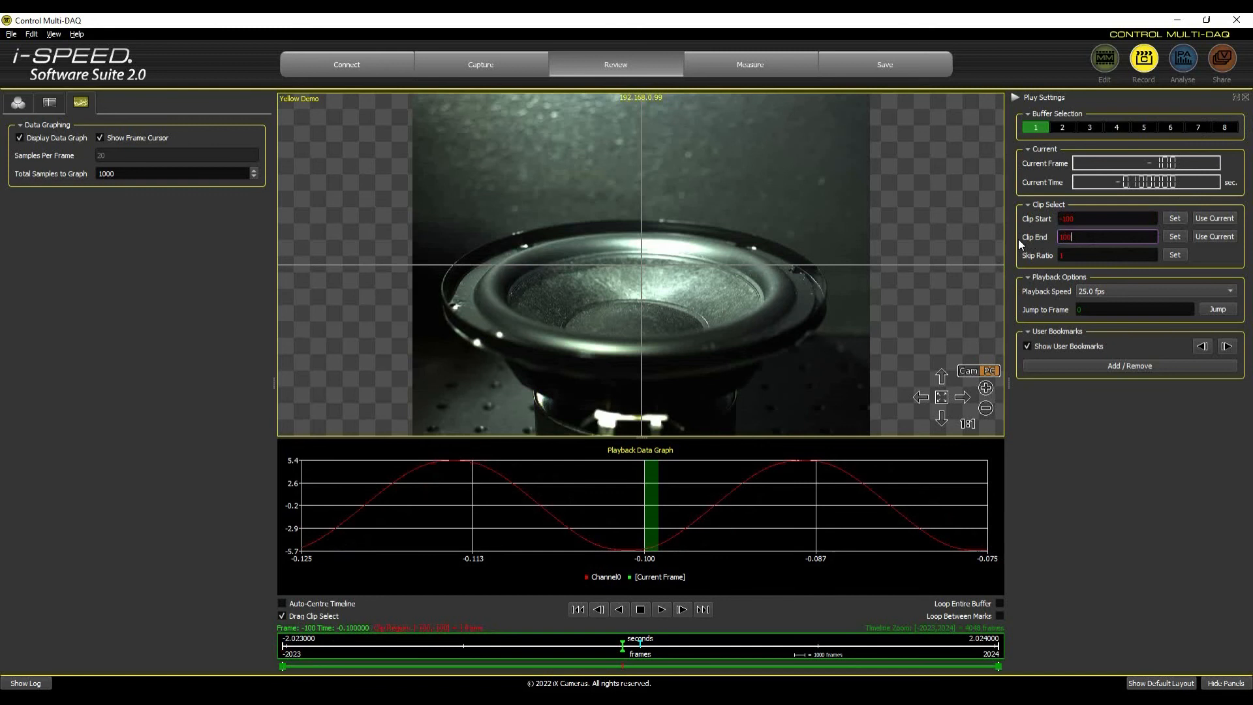
click(1172, 236)
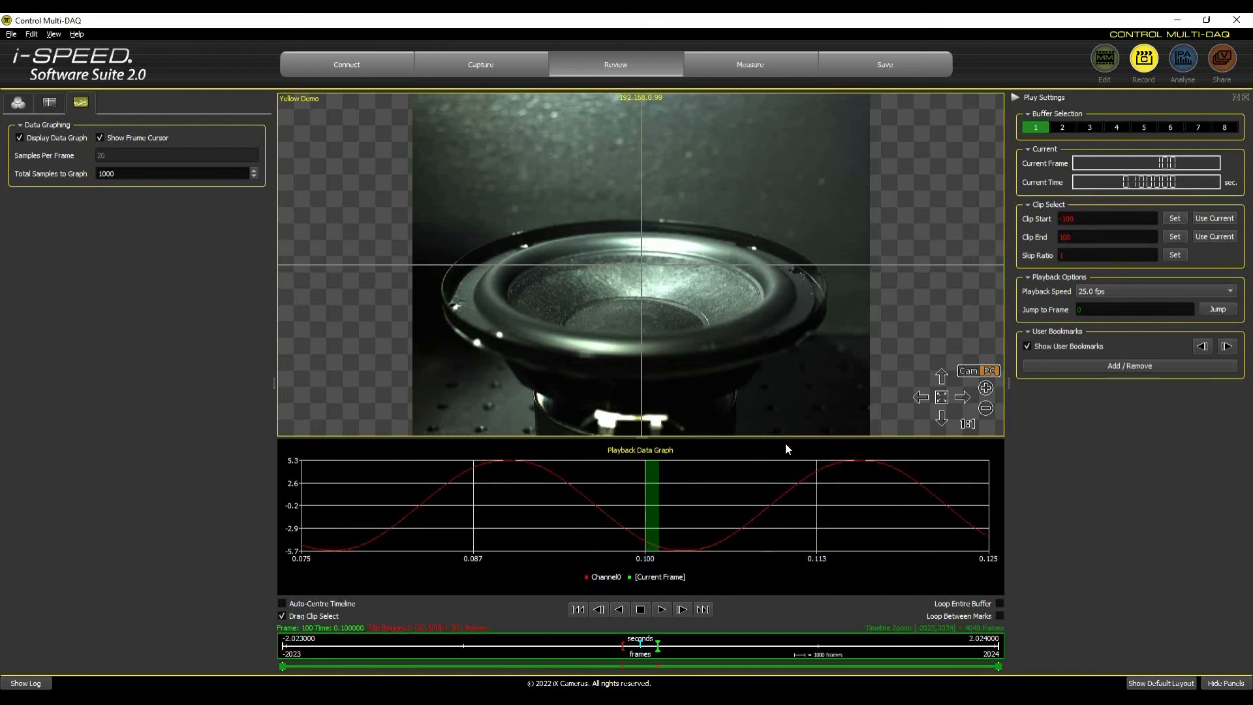
Save the selected clip to the computer in the DAQ_sample folder with the filename prefix test1.
click(888, 70)
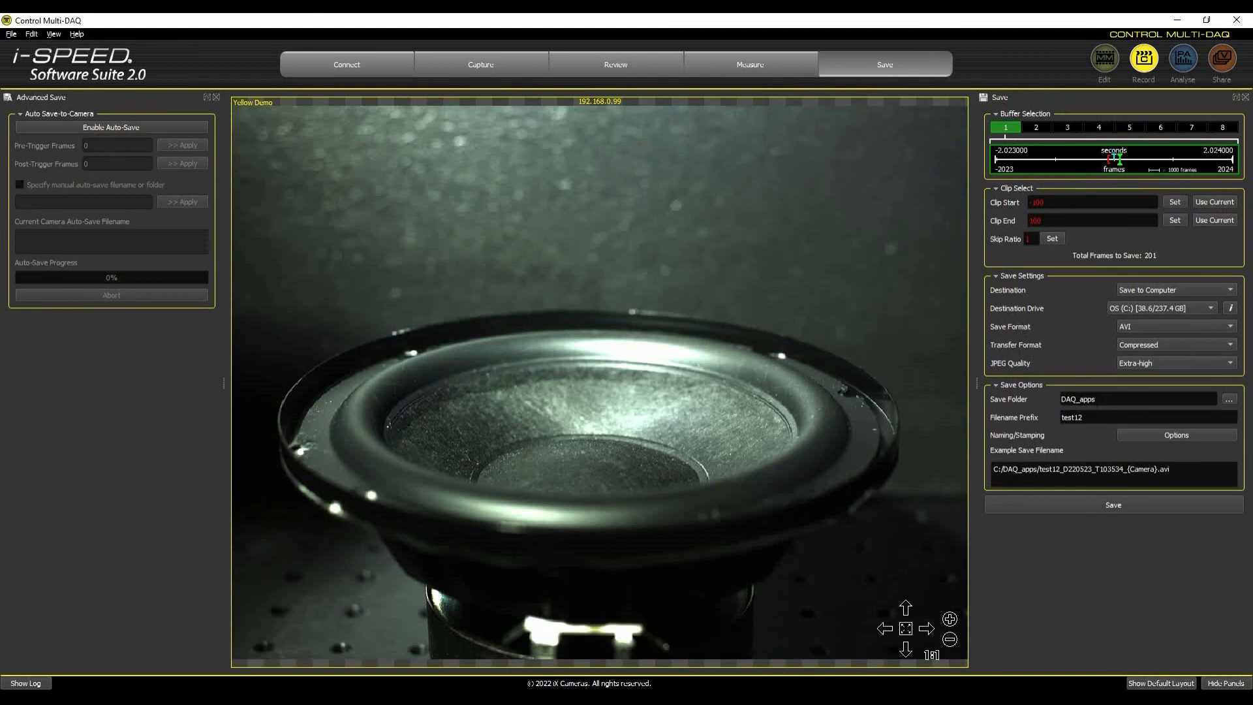
drag(1079, 399, 1128, 400)
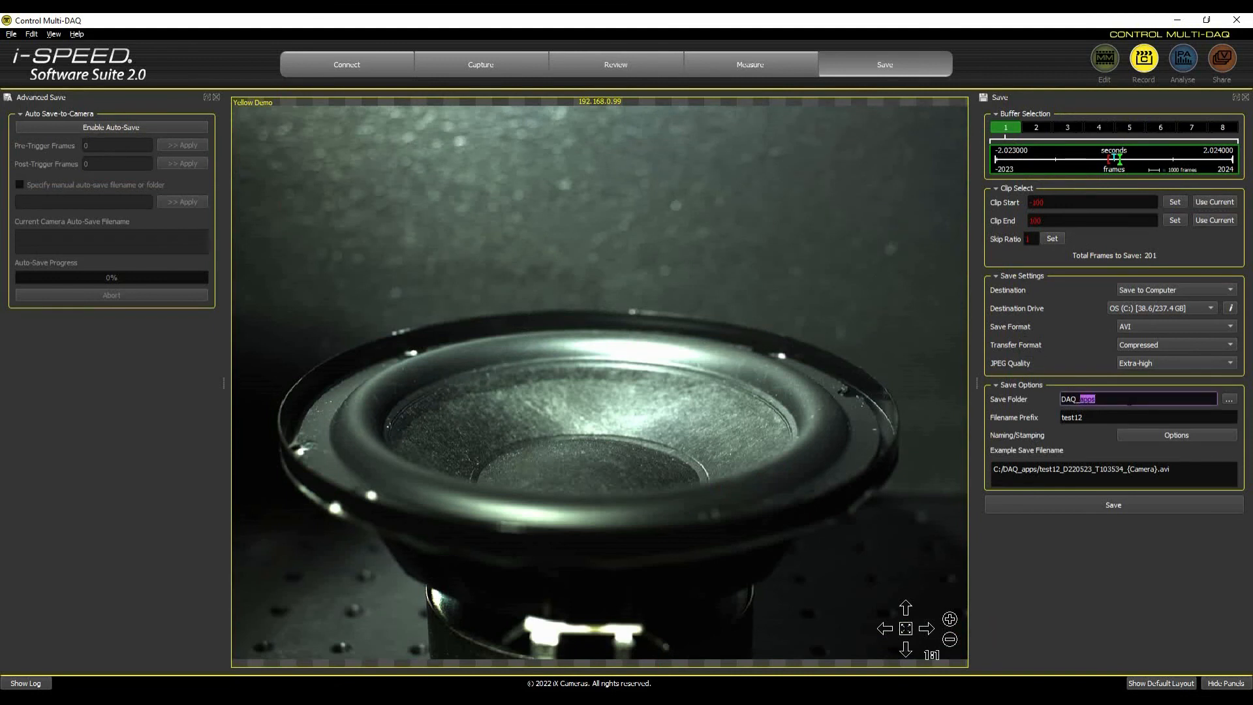
text(sample)
key(Tab)
drag(1091, 412, 1058, 413)
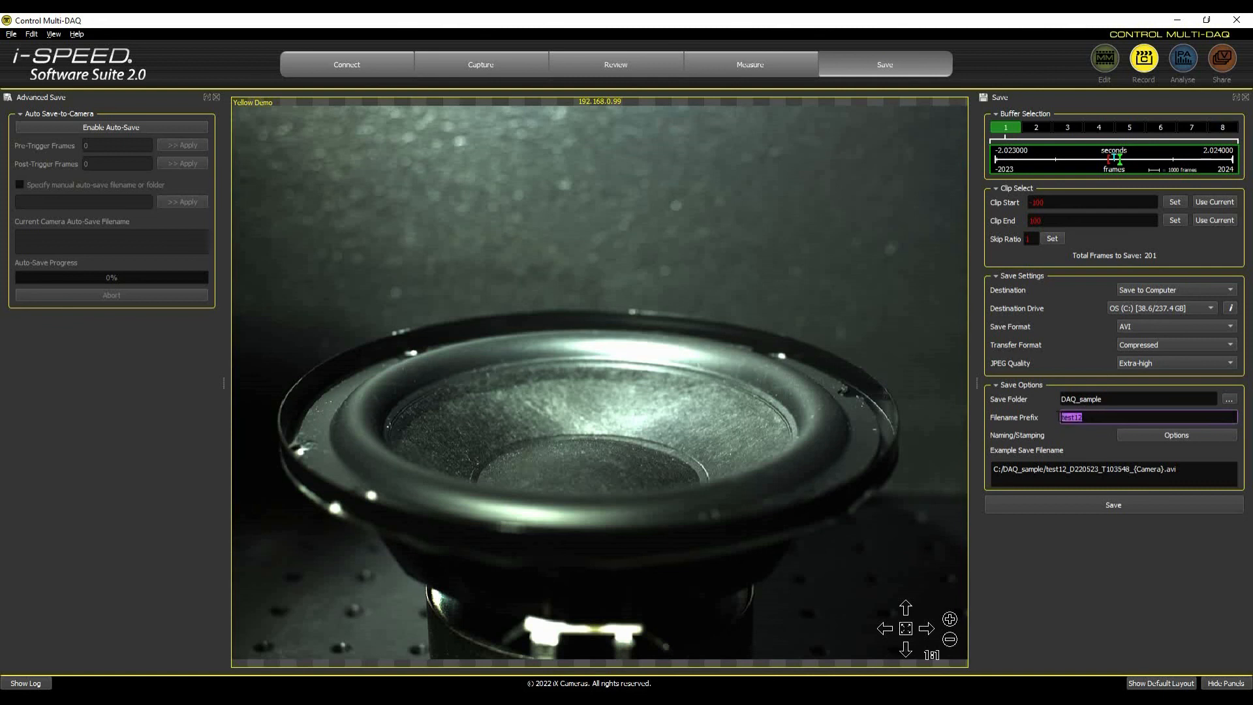
text(t)
click(1132, 502)
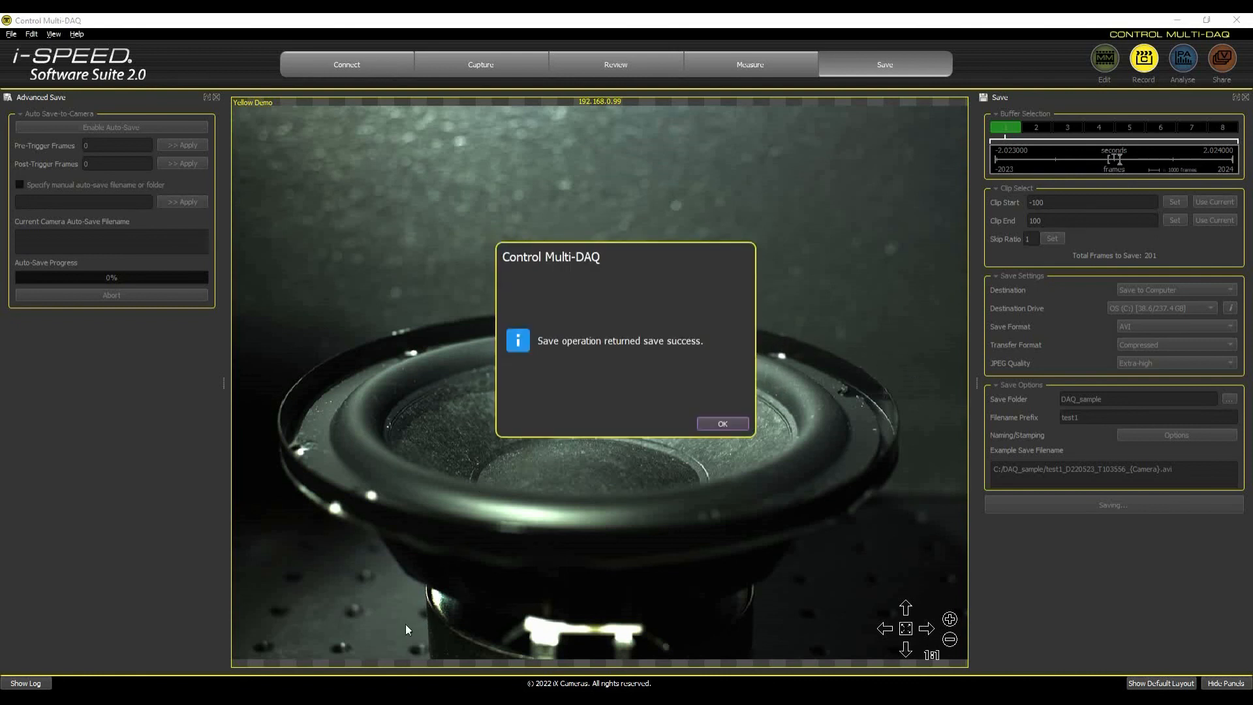
click(729, 423)
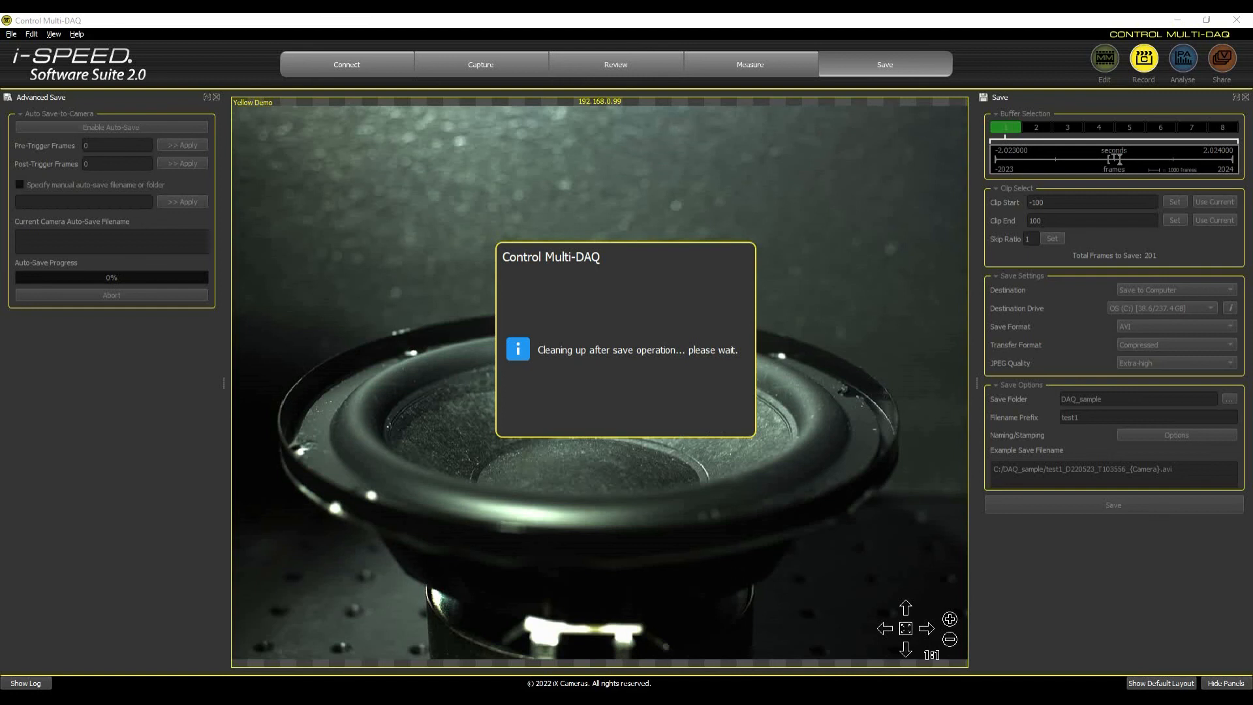
Switch to File Explorer and open the DAQ_sample folder on the C: drive to examine the saved files.
click(386, 697)
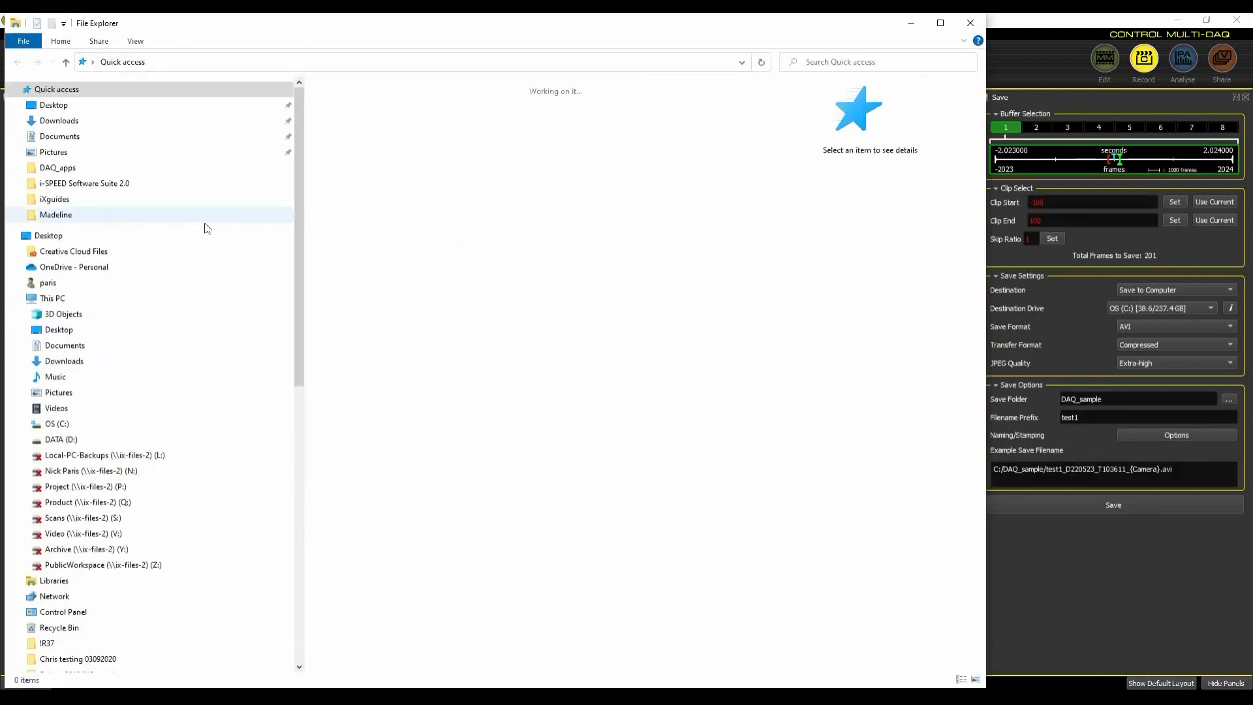
click(57, 423)
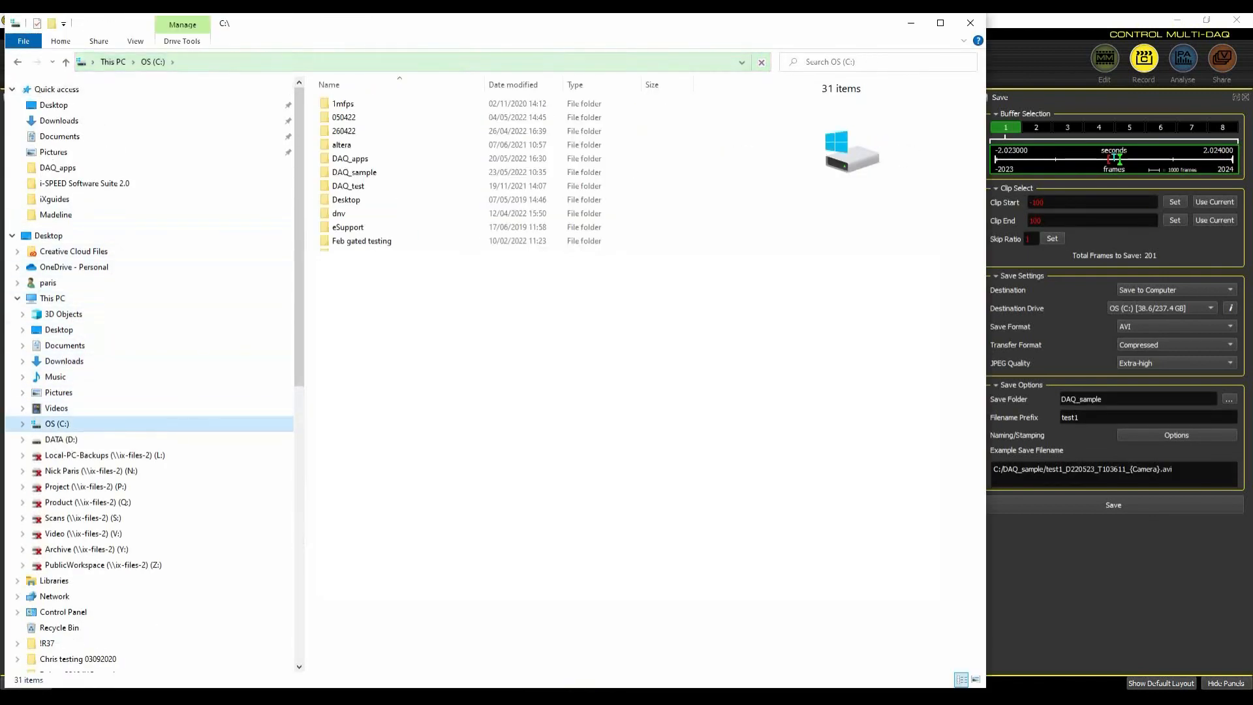
double_click(362, 174)
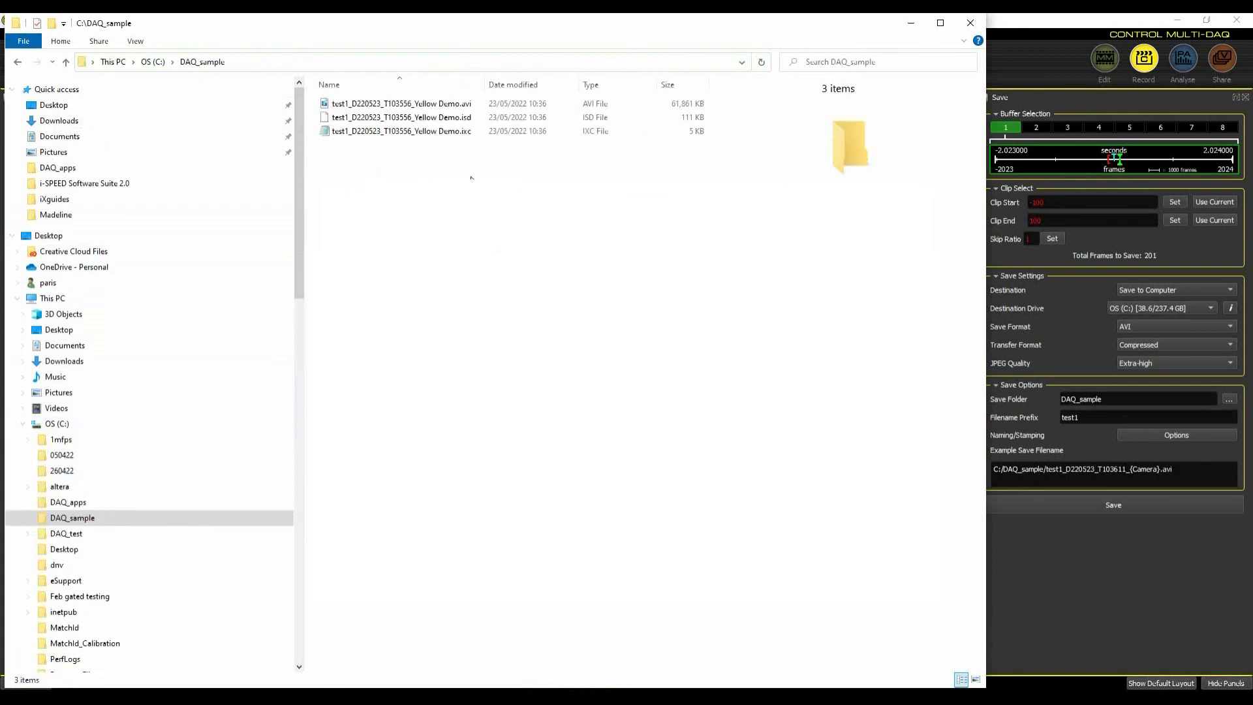